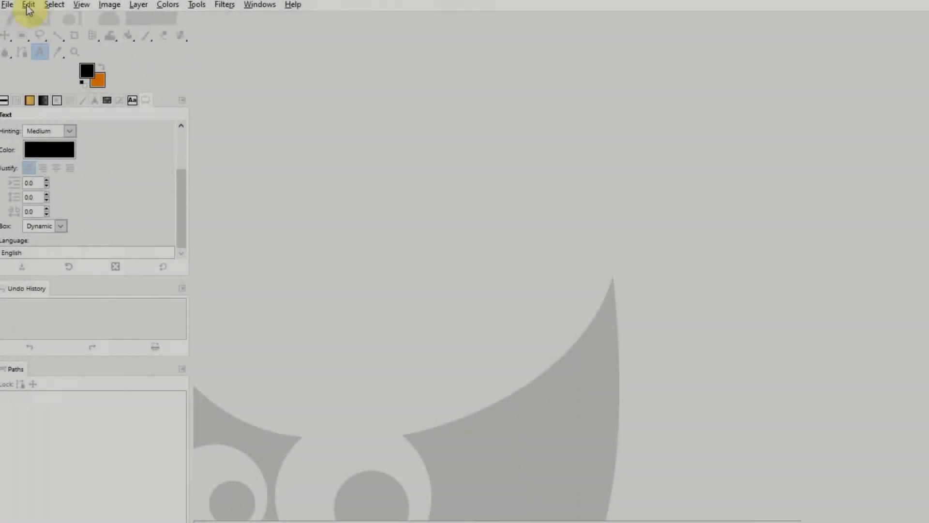
# Create a new image 500 px wide and 250 px high
pyautogui.hotkey('ctrl', 'n')
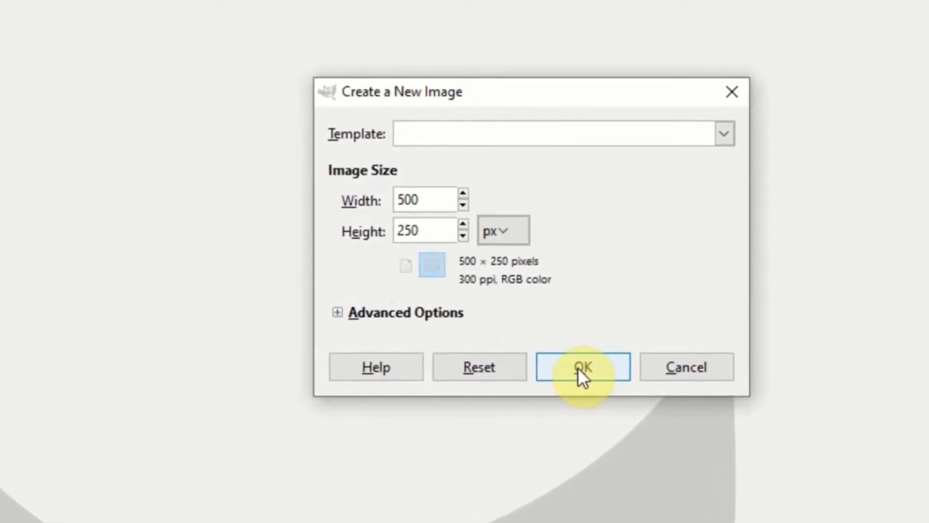
pyautogui.click(576, 366)
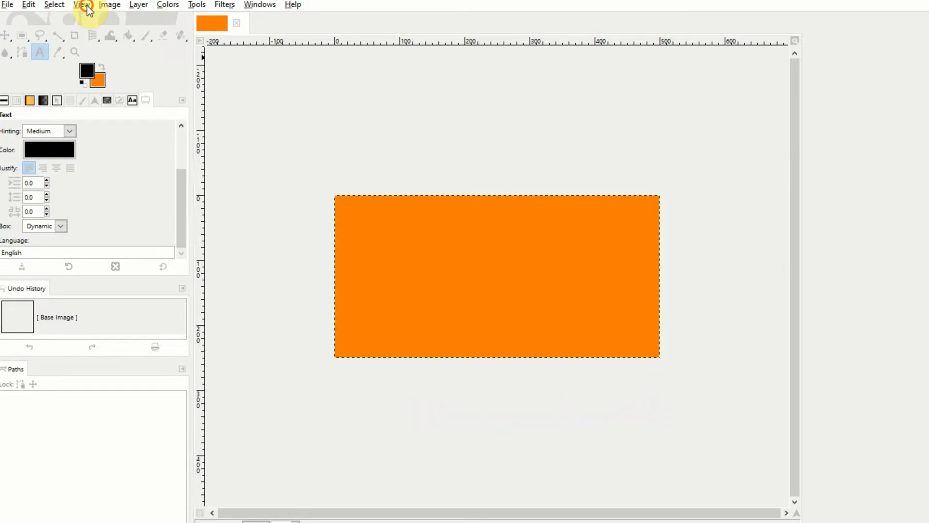
pyautogui.click(85, 6)
pyautogui.moveTo(105, 59)
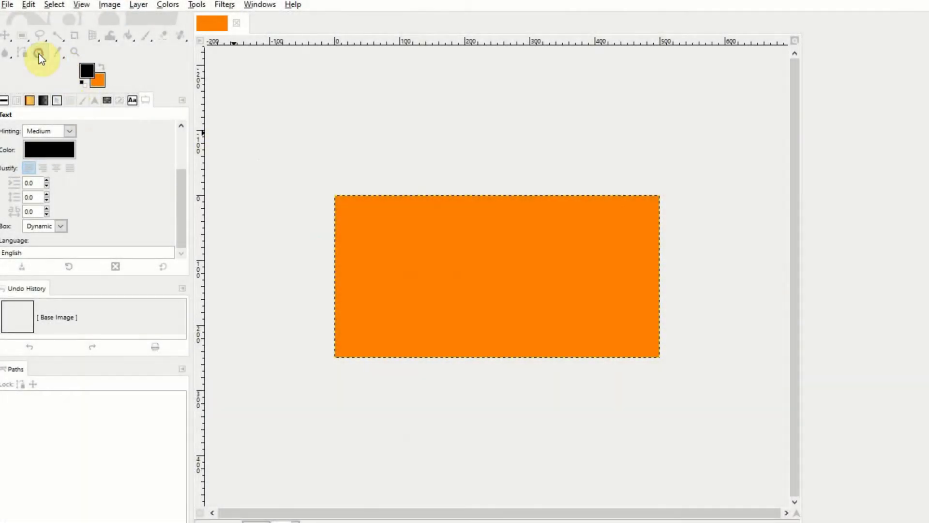
# Add the text "GIMP Tutorial" in a wide text box across the orange image and make the box Dynamic
pyautogui.click(39, 54)
pyautogui.moveTo(344, 234); pyautogui.dragTo(645, 307)
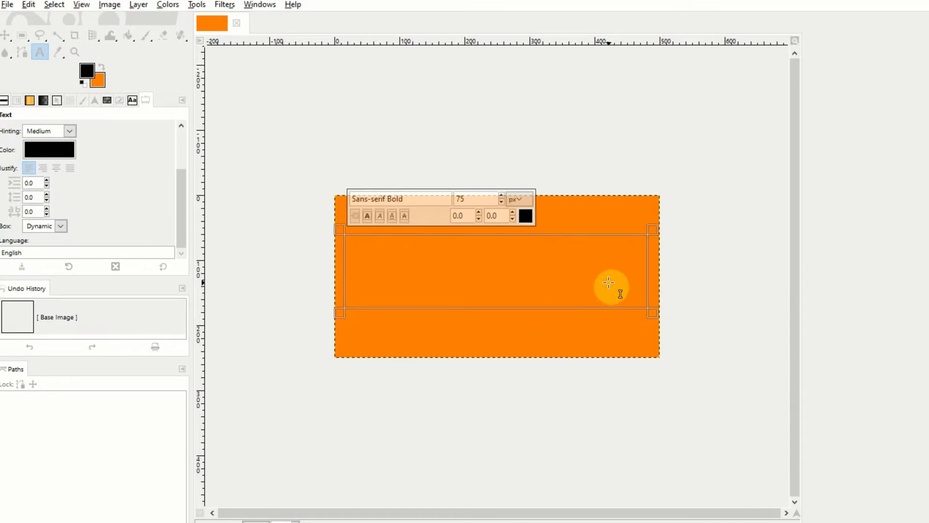
pyautogui.write('GI')
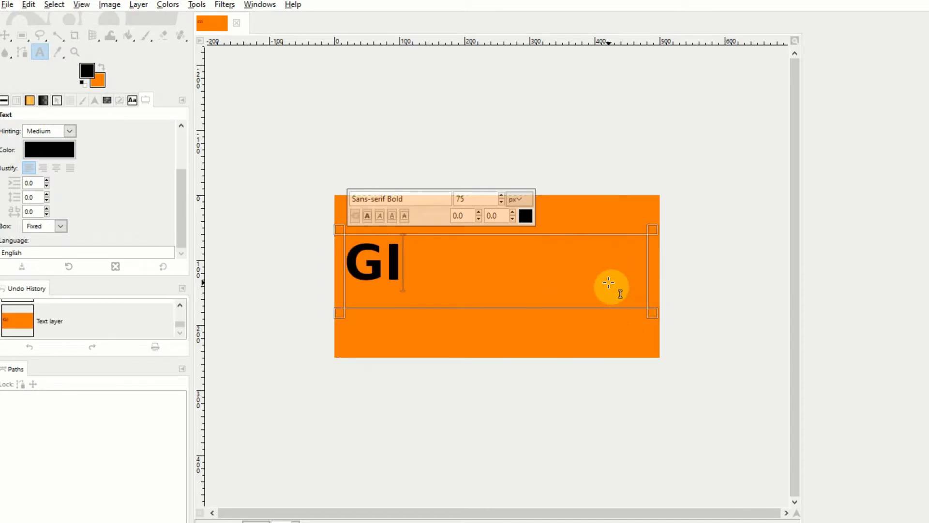
pyautogui.write('MP')
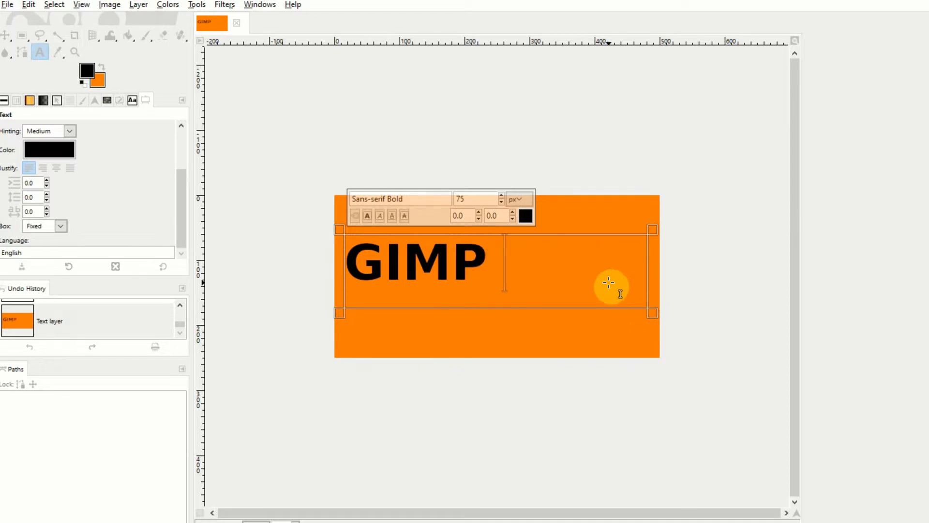
pyautogui.write(' Tut')
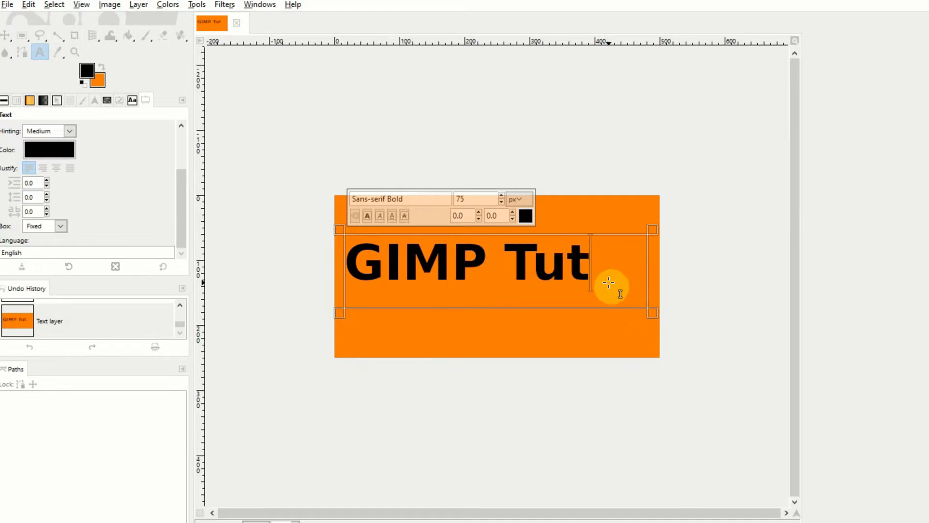
pyautogui.write('or')
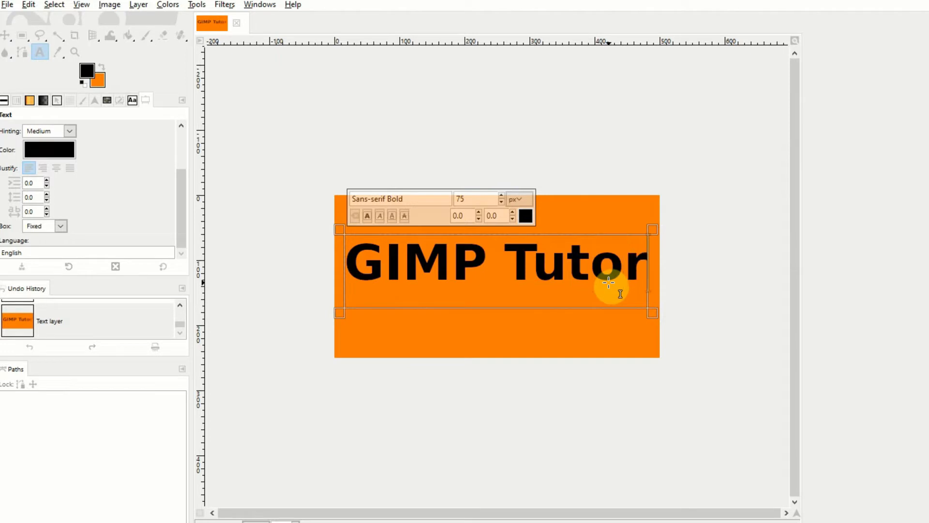
pyautogui.write('ial')
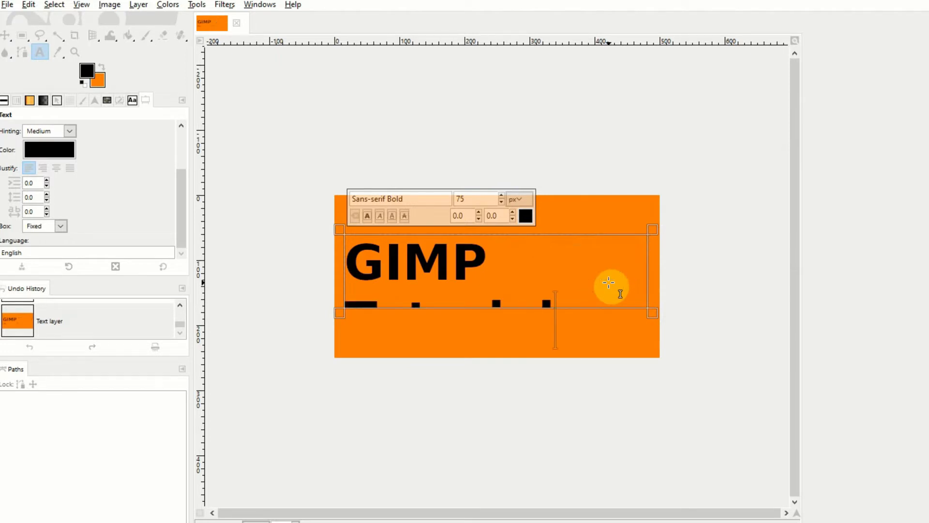
pyautogui.click(38, 226)
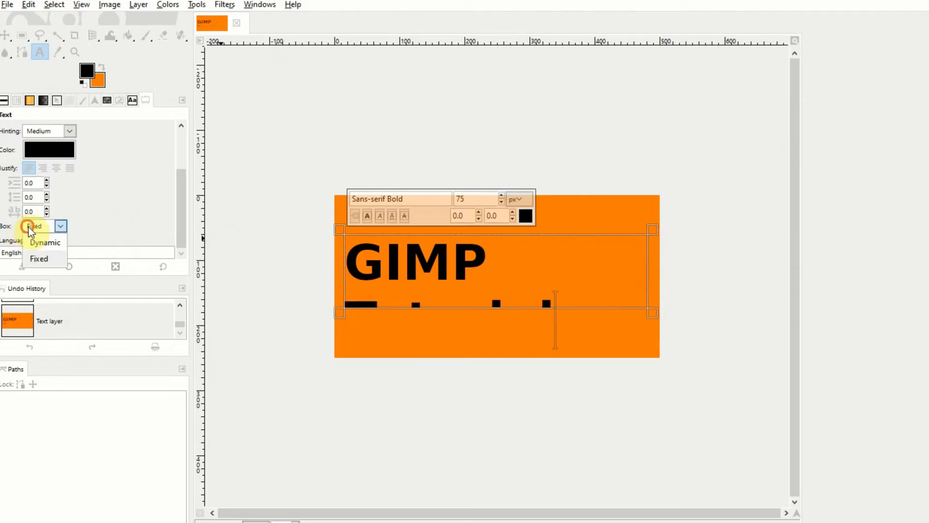
pyautogui.click(52, 243)
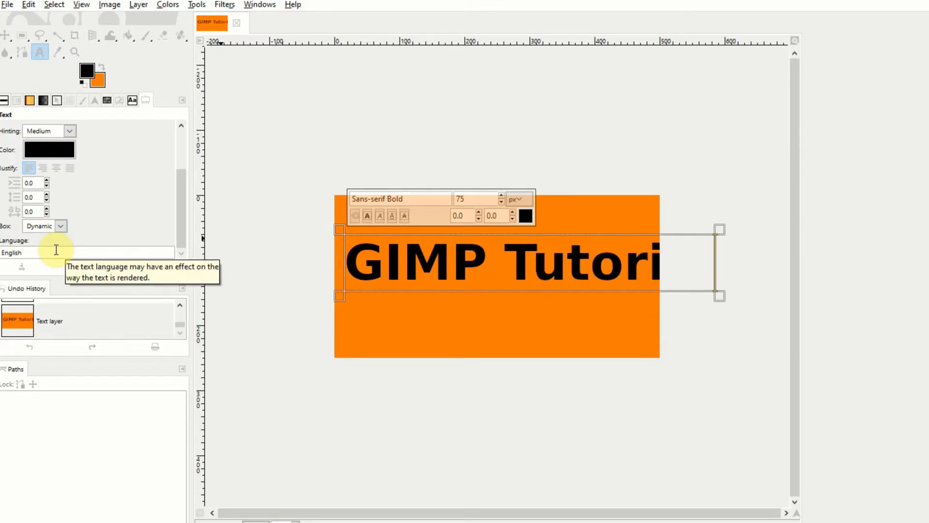
# Set the image canvas size to 750 px wide and 280 px high
pyautogui.click(109, 6)
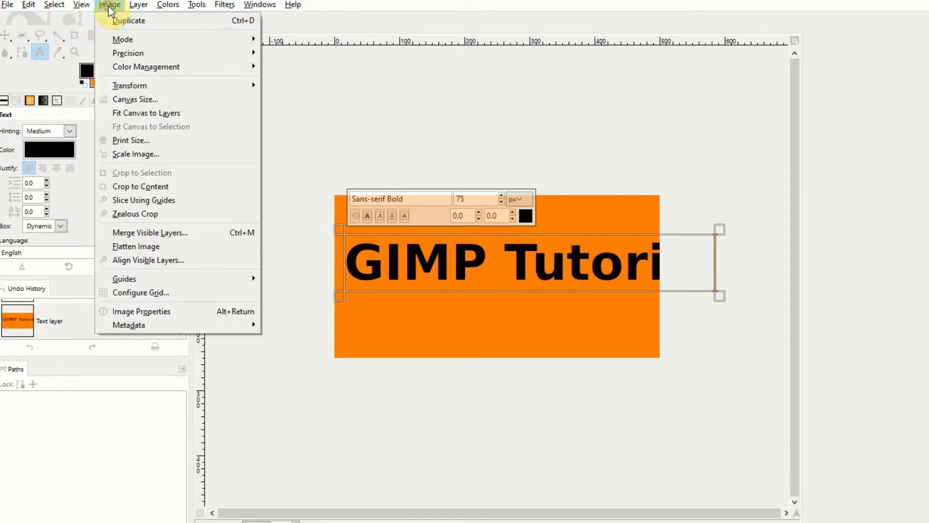
pyautogui.click(147, 98)
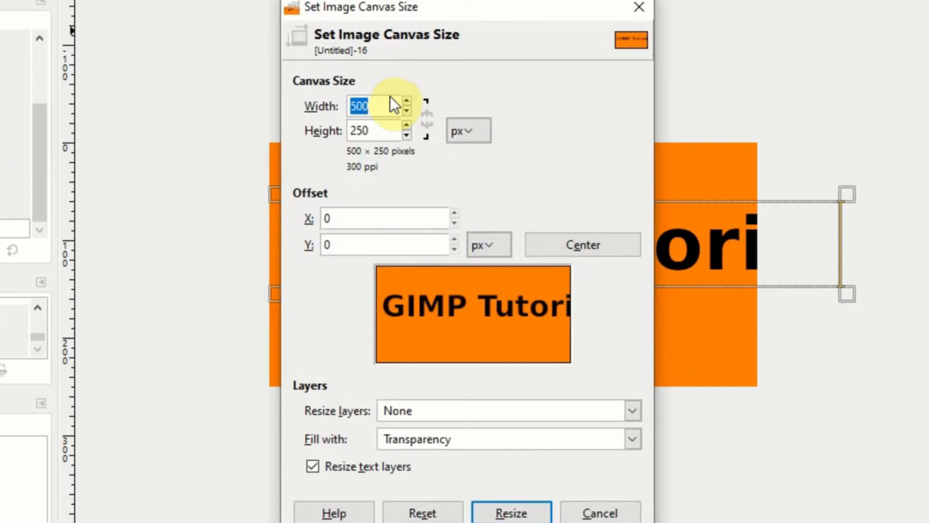
pyautogui.write('759')
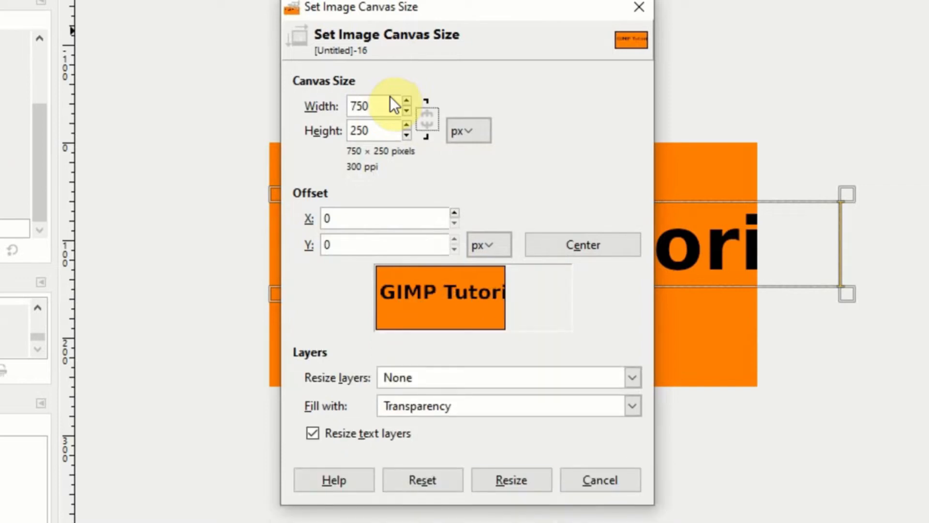
pyautogui.press('Tab')
pyautogui.write('280')
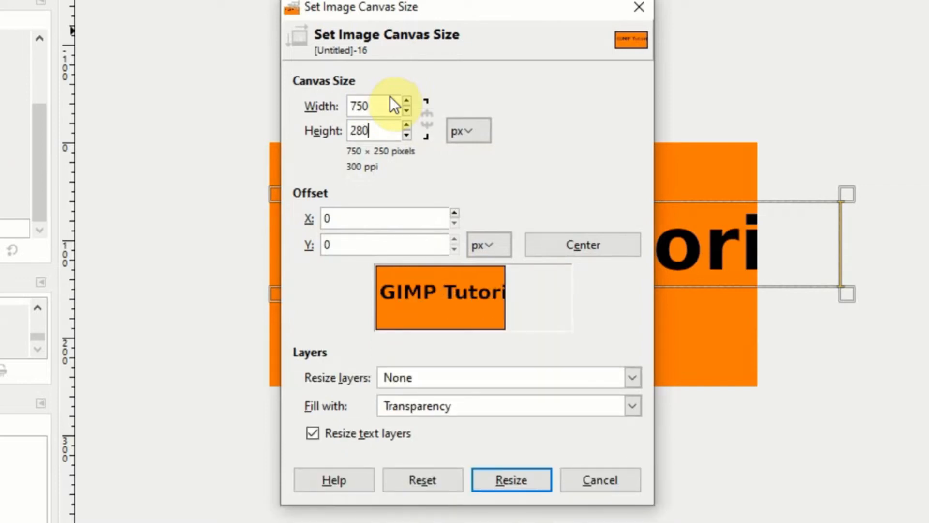
pyautogui.press('Tab')
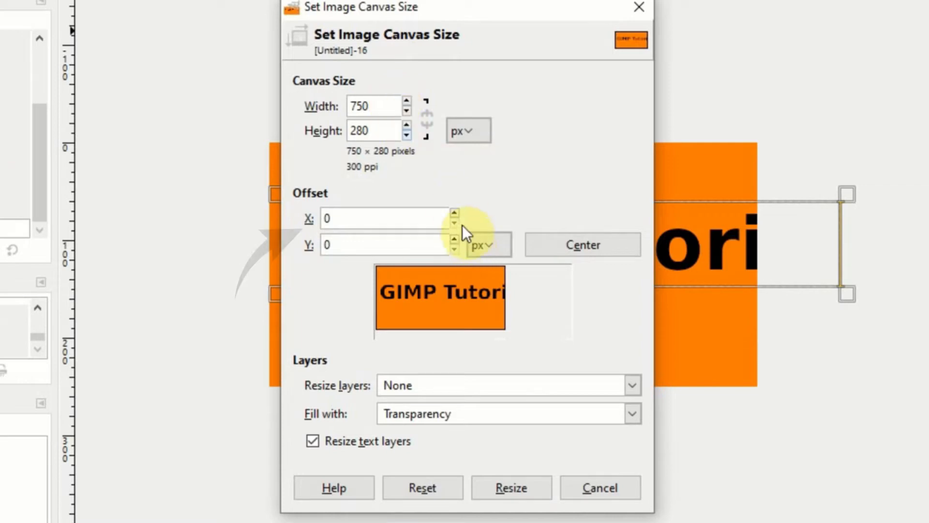
# Try the enlarged canvas with the content centred and layers not resized, and undo the resize
pyautogui.click(453, 212)
pyautogui.click(453, 212)
pyautogui.moveTo(454, 213); pyautogui.dragTo(457, 248)
pyautogui.click(454, 239)
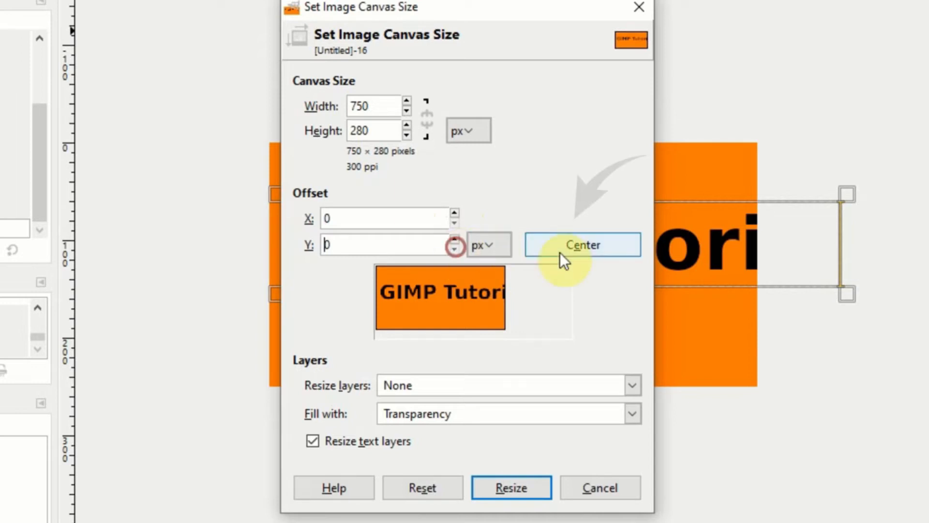
pyautogui.click(573, 243)
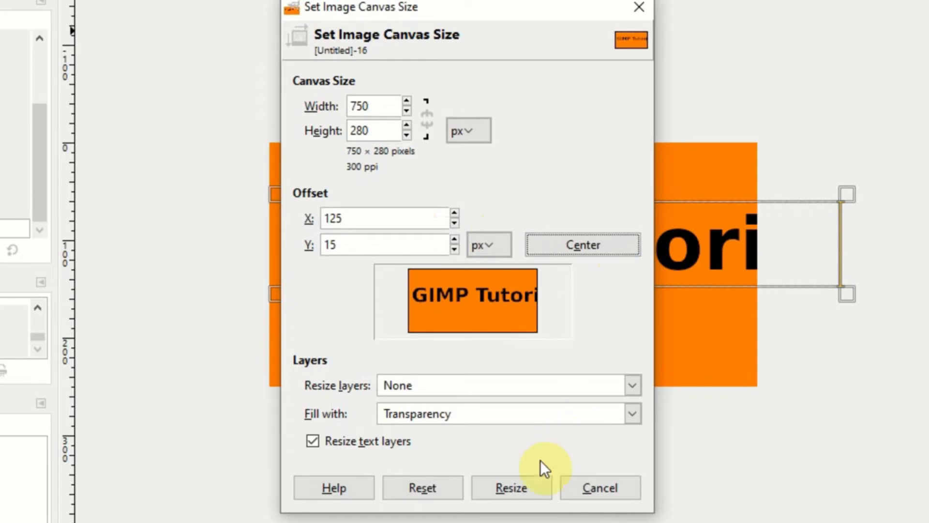
pyautogui.click(520, 491)
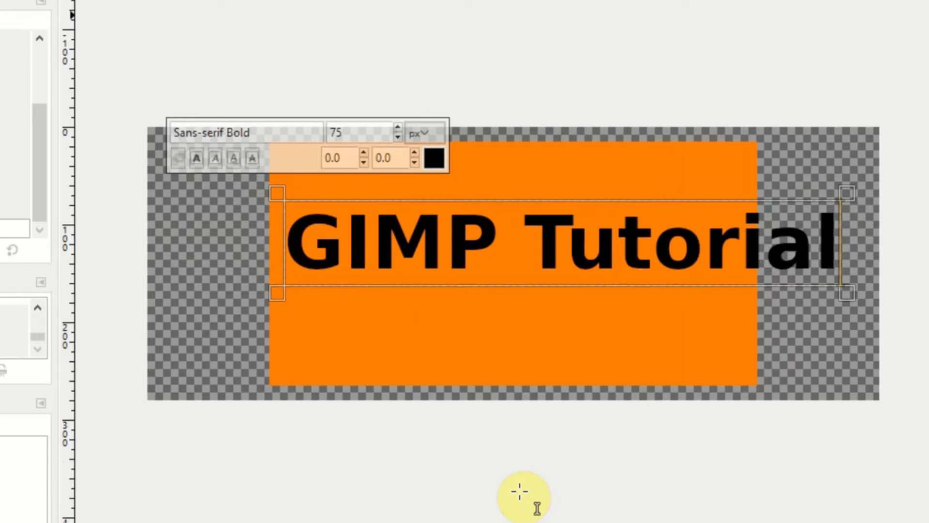
pyautogui.hotkey('ctrl', 'z')
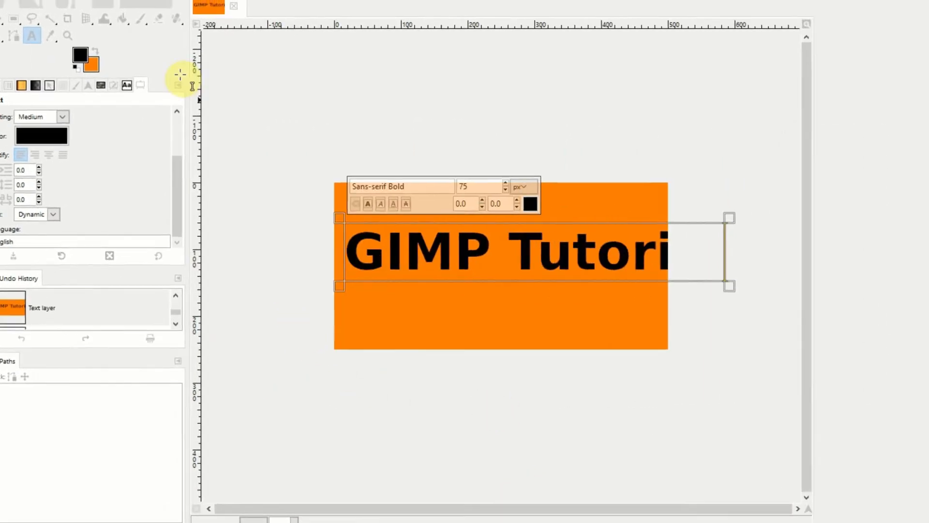
# Set the canvas size to 750 × 280 px again and centre the existing content within it
pyautogui.click(55, 8)
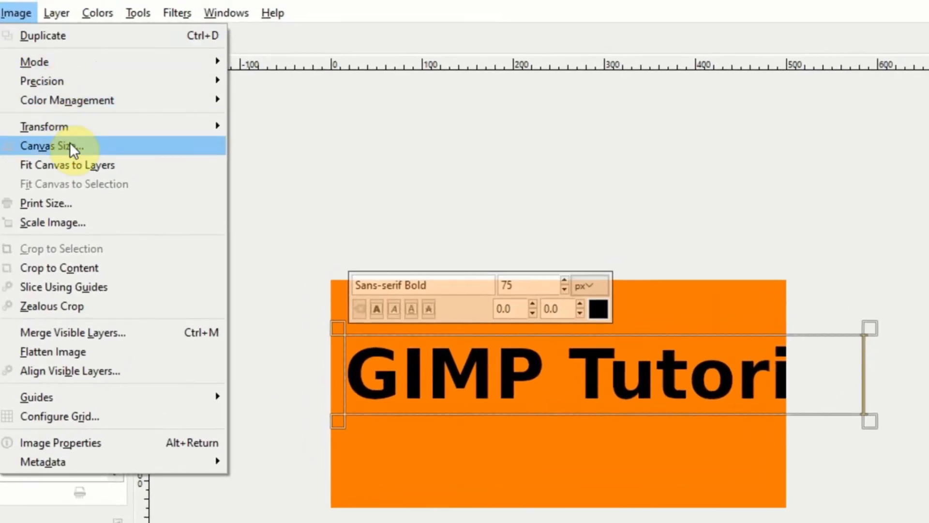
pyautogui.click(70, 145)
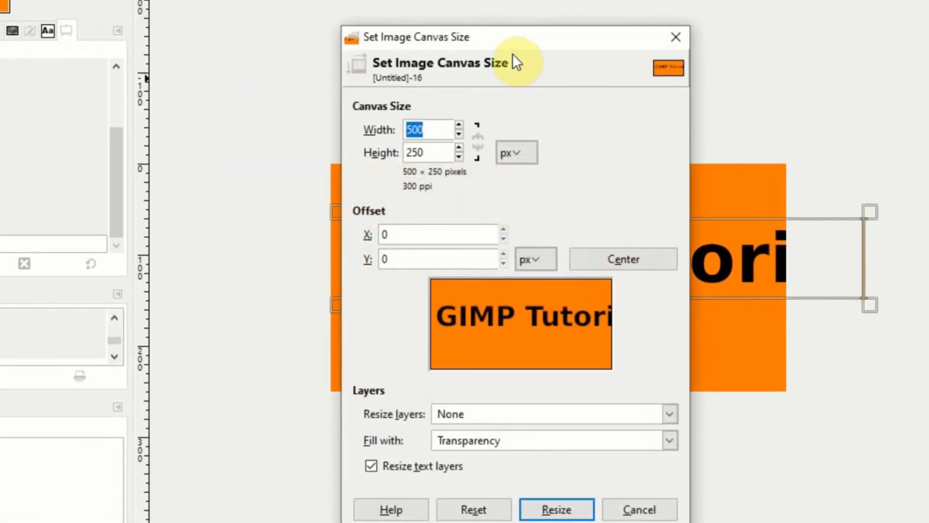
pyautogui.write('750')
pyautogui.press('Tab')
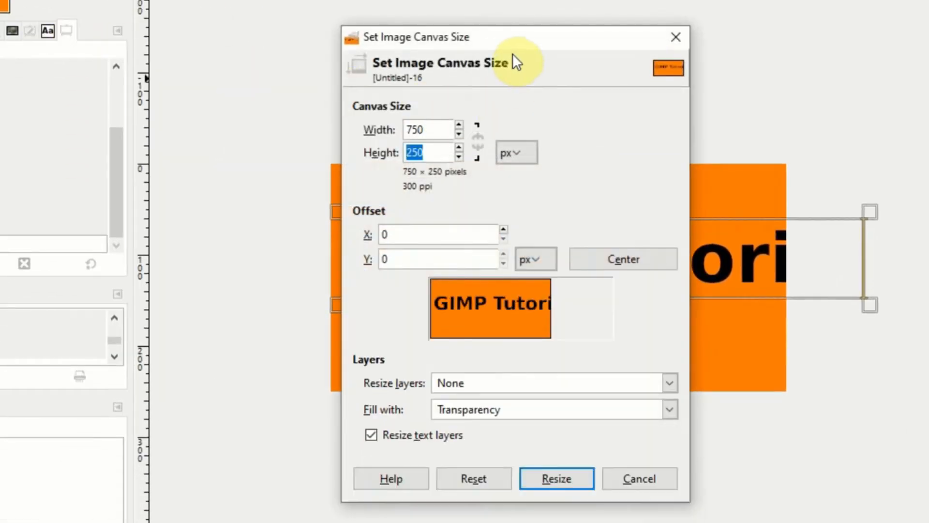
pyautogui.write('280')
pyautogui.click(646, 259)
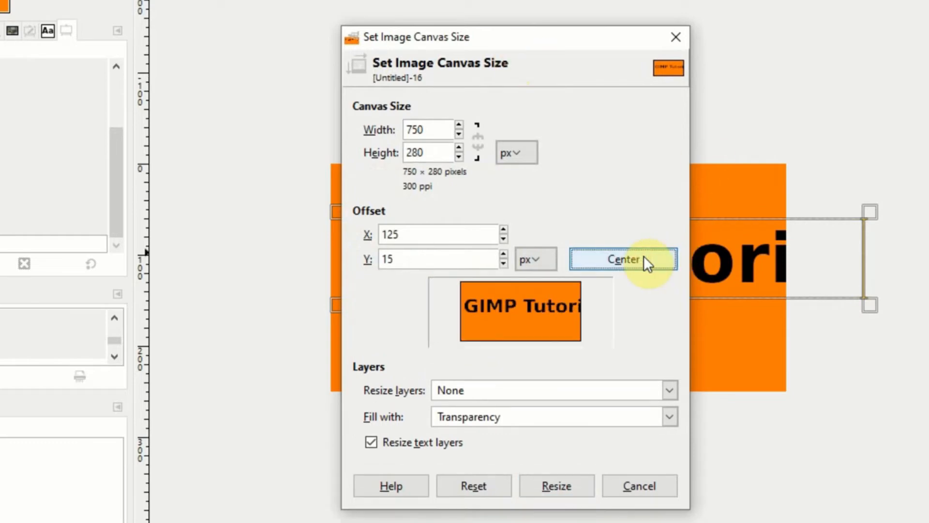
# Resize all layers along with the canvas, fill the added area with the background color, and apply the resize
pyautogui.click(668, 391)
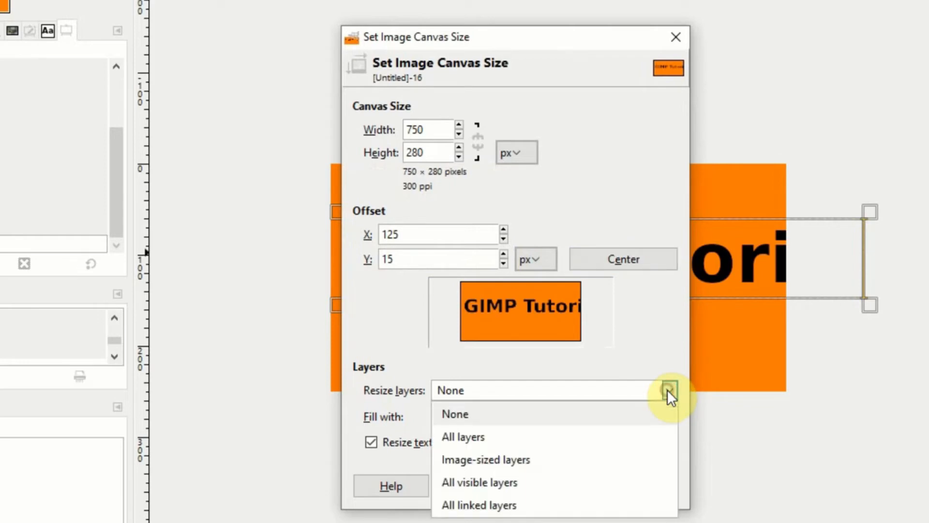
pyautogui.click(638, 430)
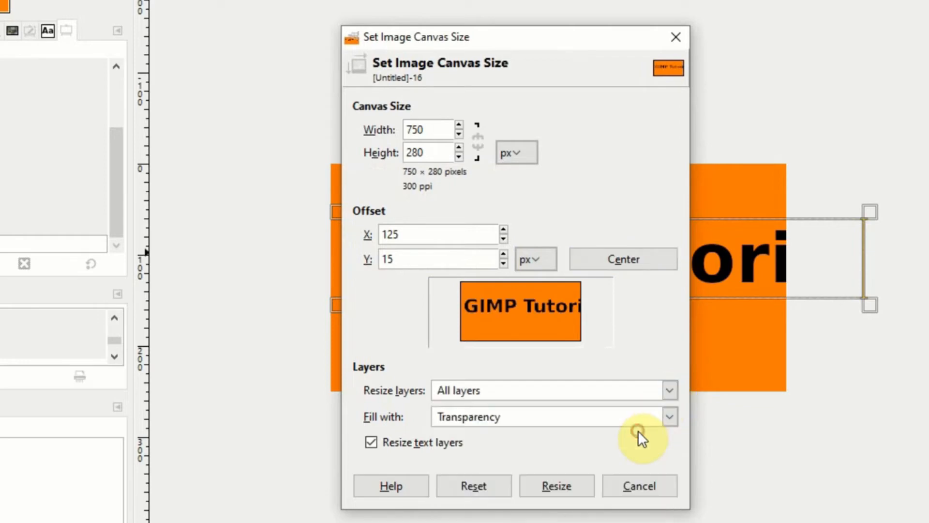
pyautogui.click(670, 418)
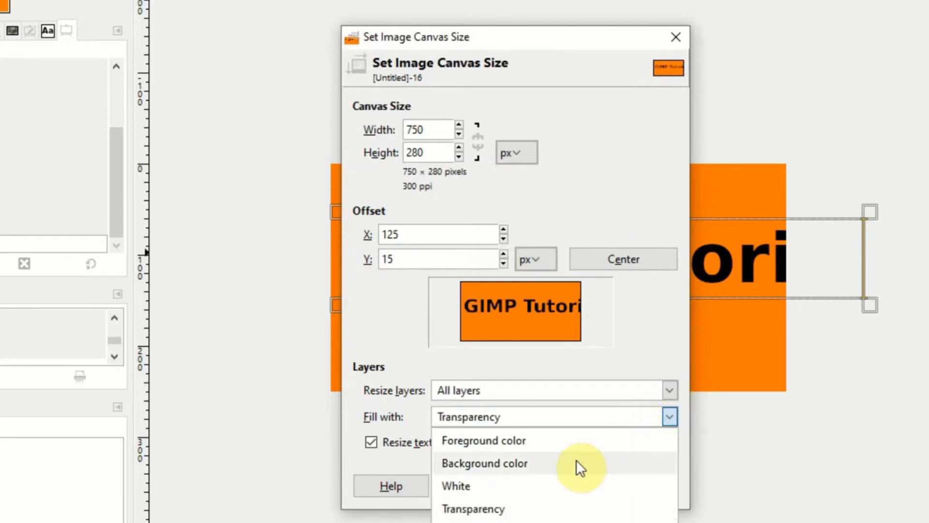
pyautogui.click(553, 463)
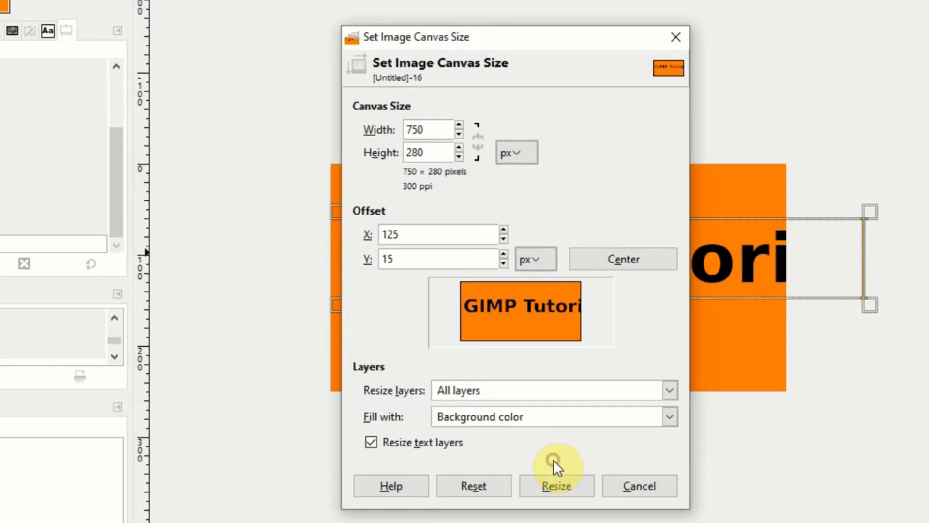
pyautogui.click(566, 485)
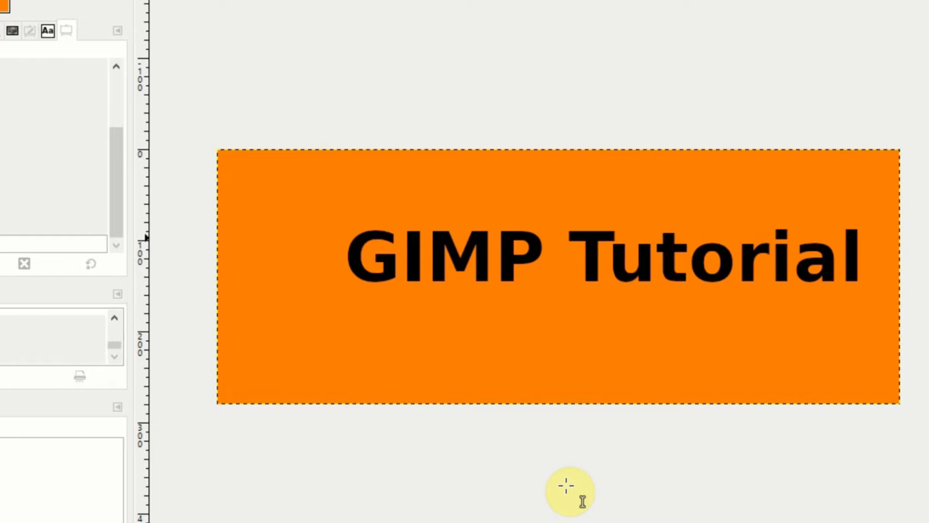
# Set a smaller canvas size of 650 px wide and 200 px high for the resized image
pyautogui.click(11, 0)
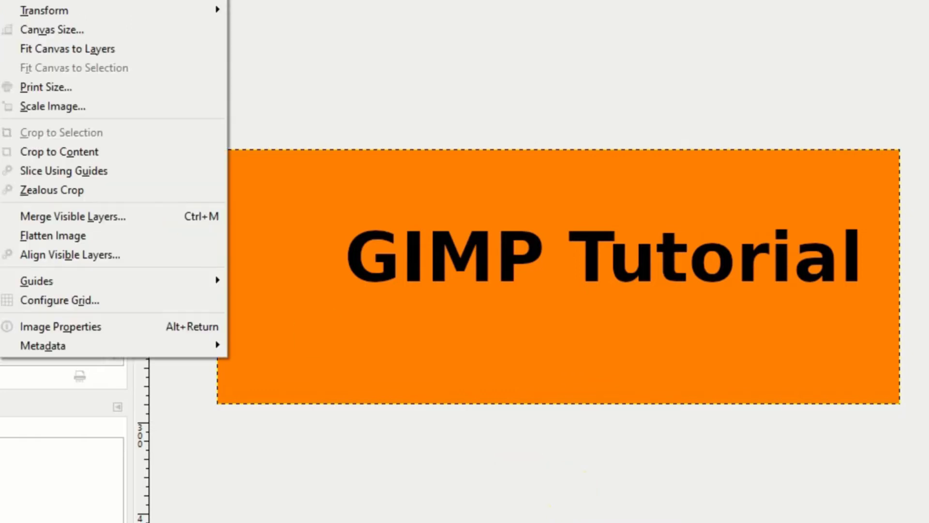
pyautogui.click(74, 26)
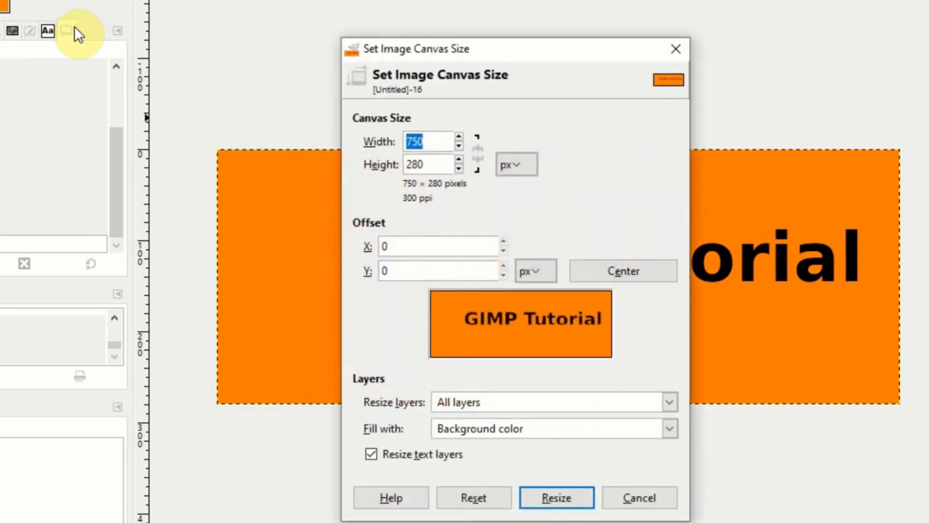
pyautogui.moveTo(469, 50); pyautogui.dragTo(560, 42)
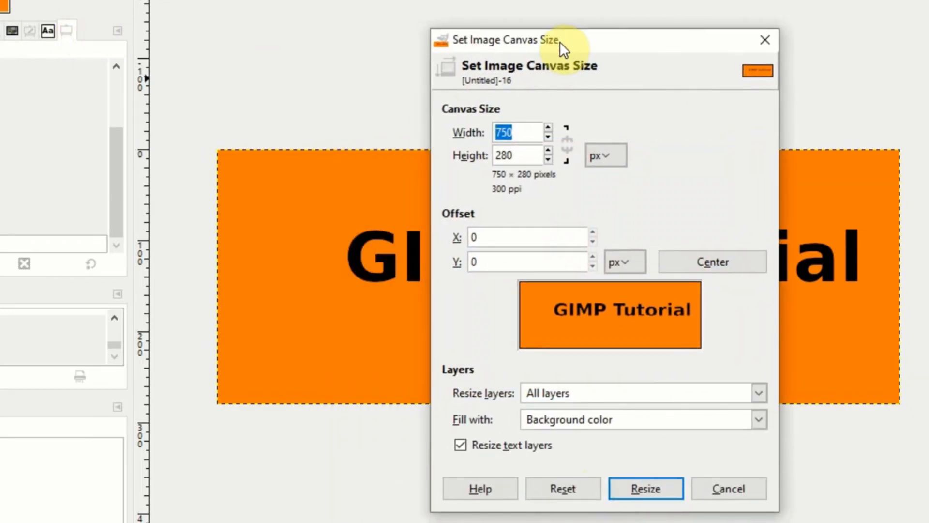
pyautogui.write('650')
pyautogui.press('Tab')
pyautogui.press('Tab')
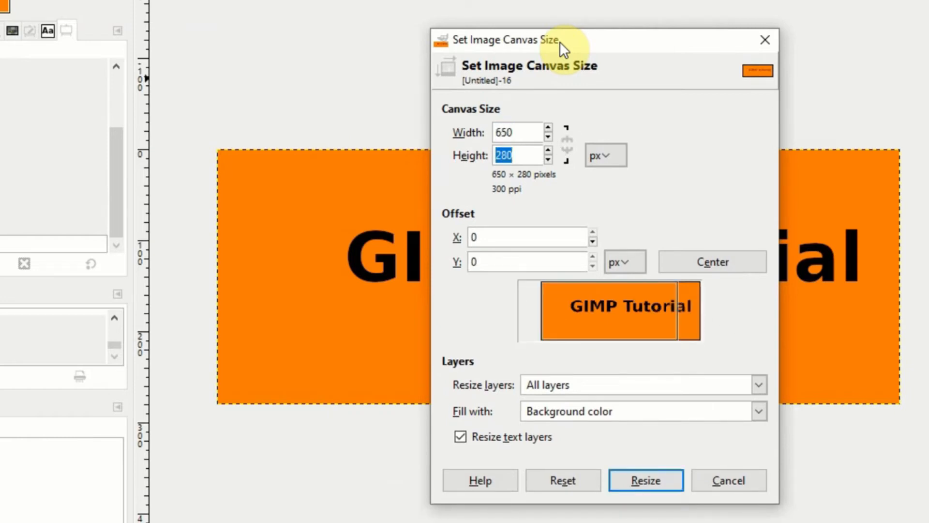
pyautogui.write('20')
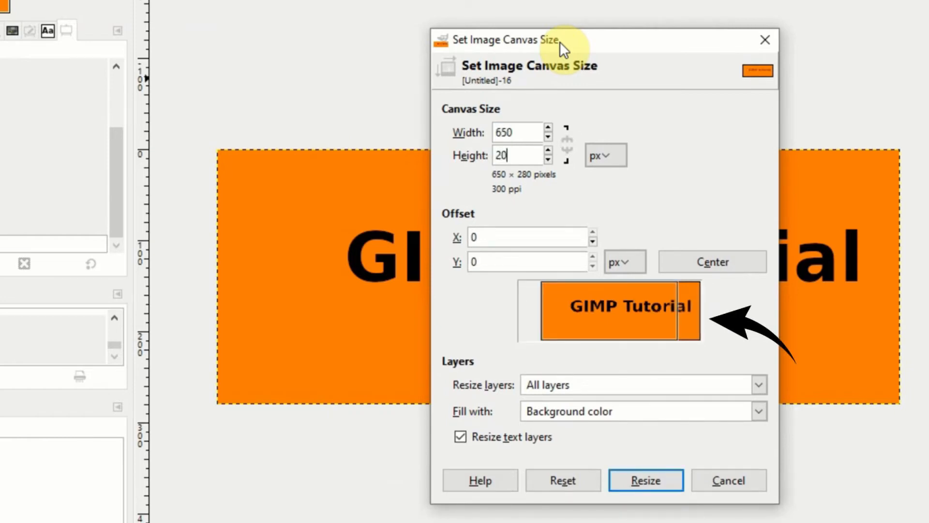
pyautogui.write('0')
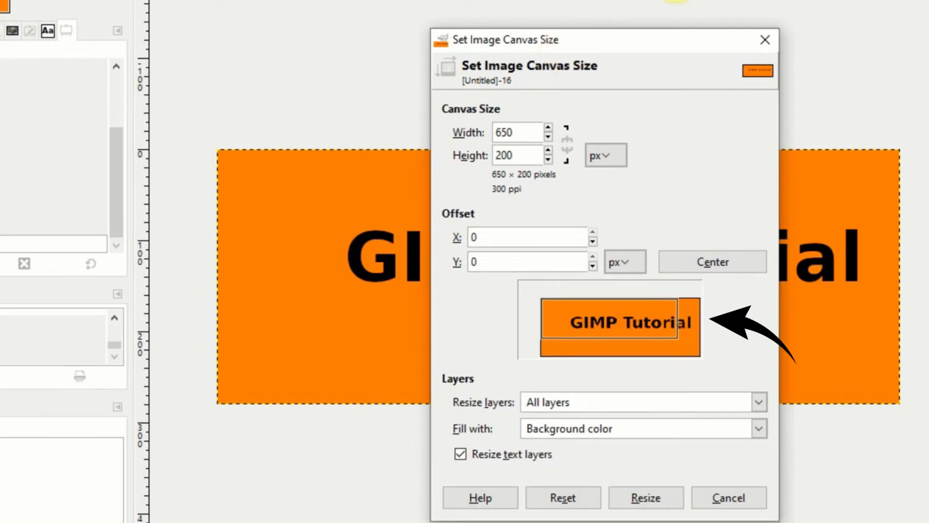
# Reposition the content so the GIMP Tutorial text is centred in the smaller canvas, and apply the resize
pyautogui.moveTo(651, 324); pyautogui.dragTo(601, 322)
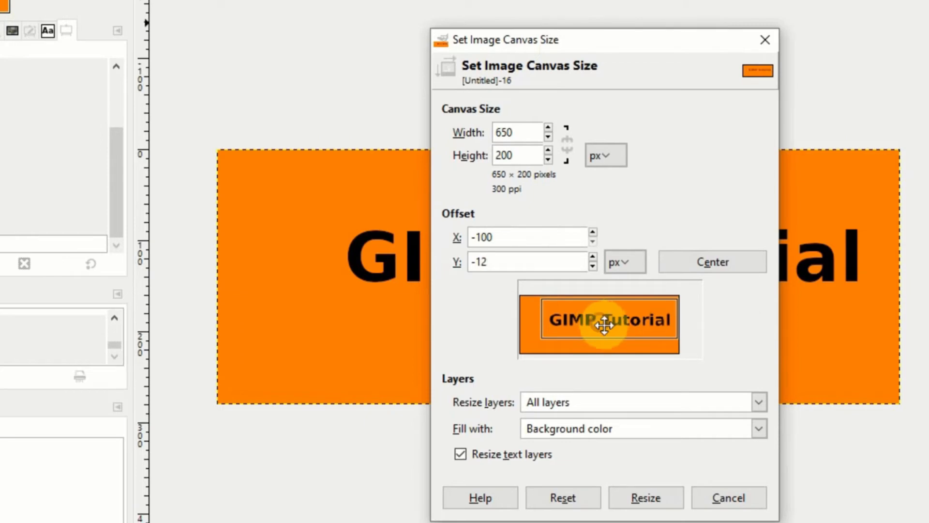
pyautogui.click(659, 493)
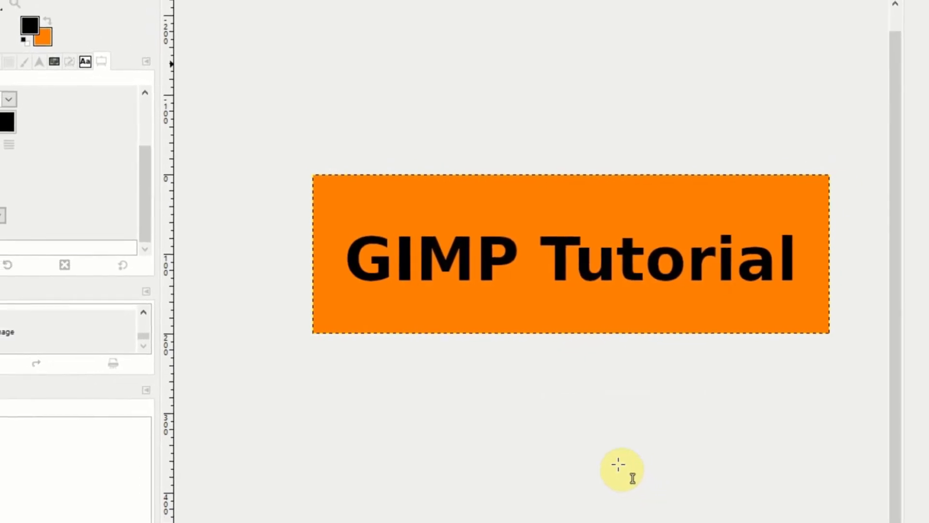
pyautogui.click(624, 468)
pyautogui.press('Escape')
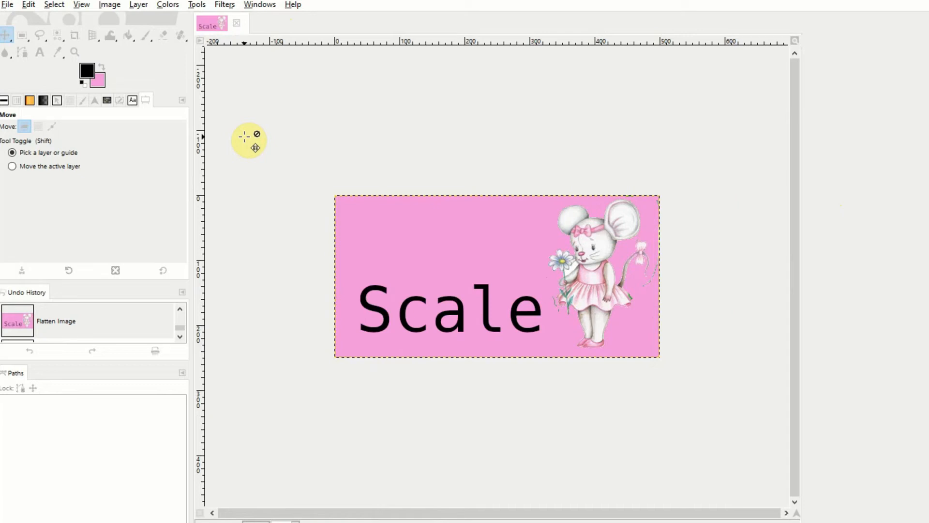
# Try scaling the pink Scale image up to 1000 px wide with its proportions linked
pyautogui.click(111, 5)
pyautogui.click(151, 154)
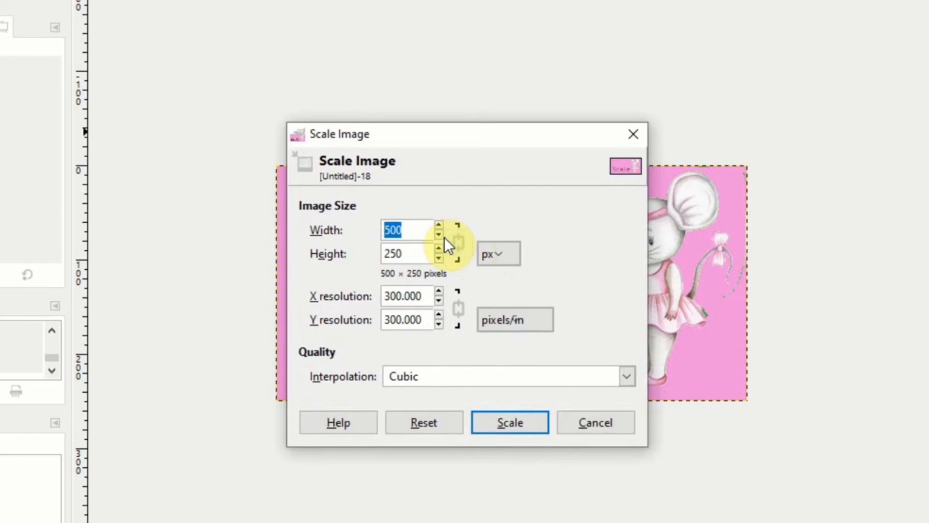
pyautogui.click(408, 227)
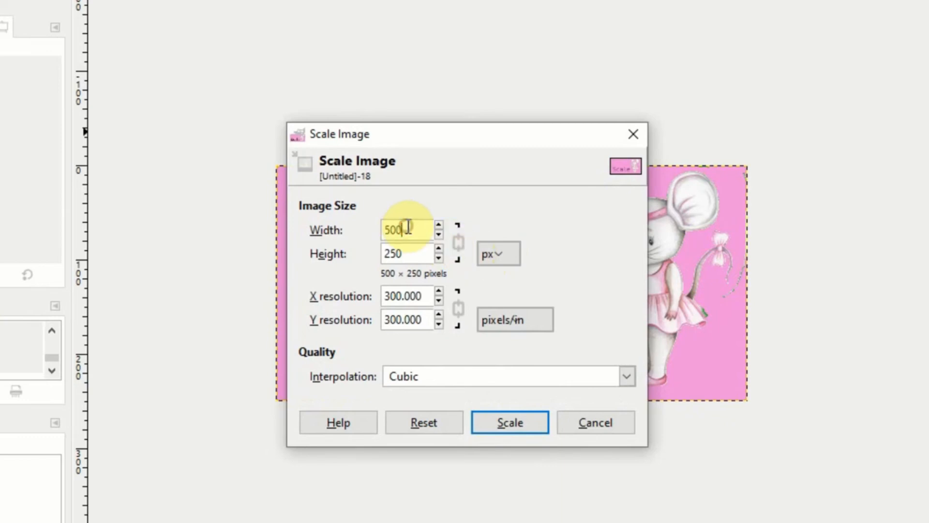
pyautogui.moveTo(408, 227); pyautogui.dragTo(363, 228)
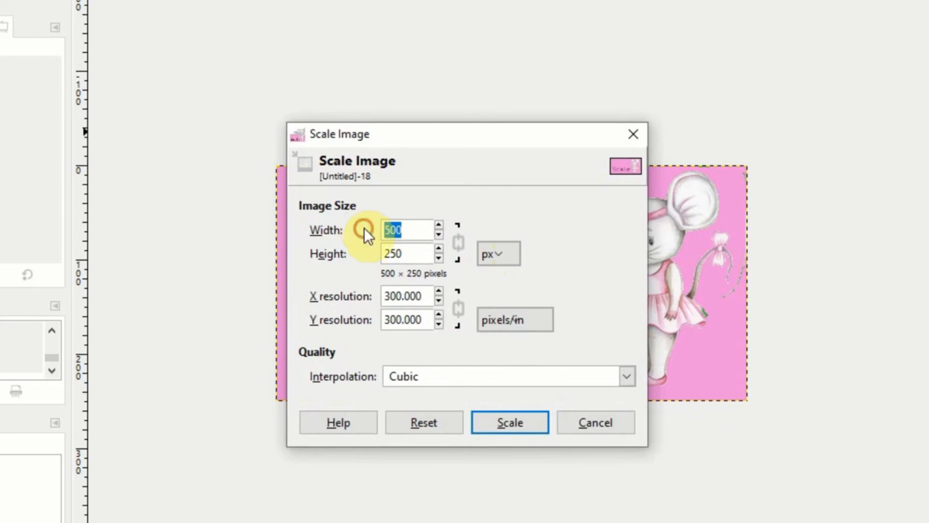
pyautogui.write('1000')
pyautogui.press('Tab')
pyautogui.press('Tab')
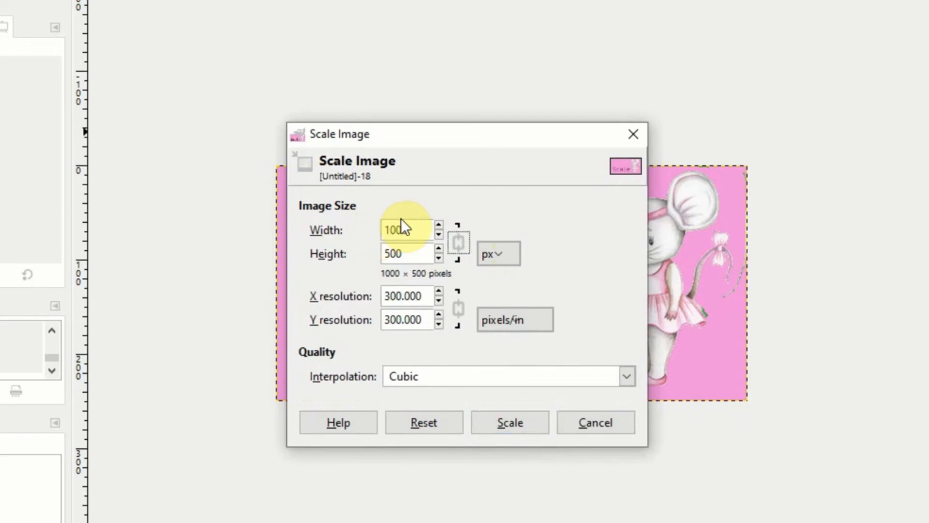
pyautogui.click(514, 423)
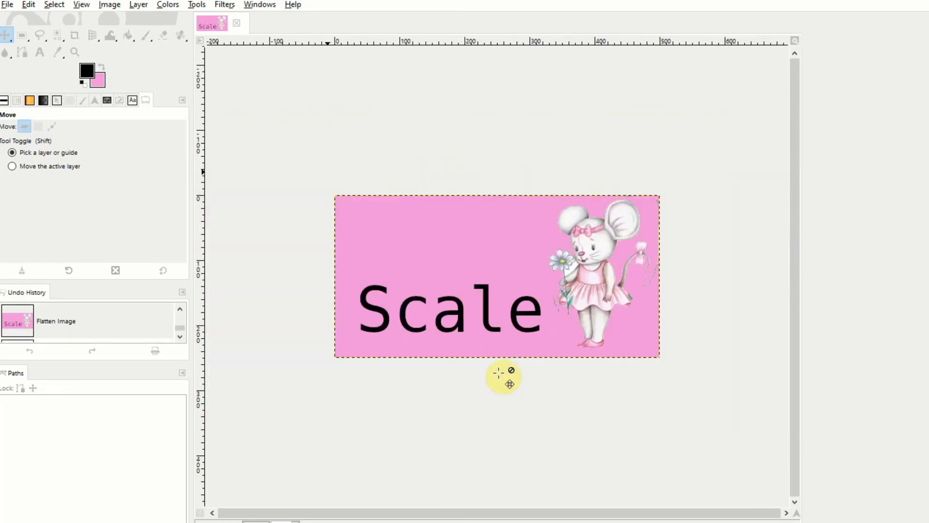
# Scale the pink image down to 250 px wide, keeping width and height linked and the Cubic interpolation
pyautogui.click(110, 4)
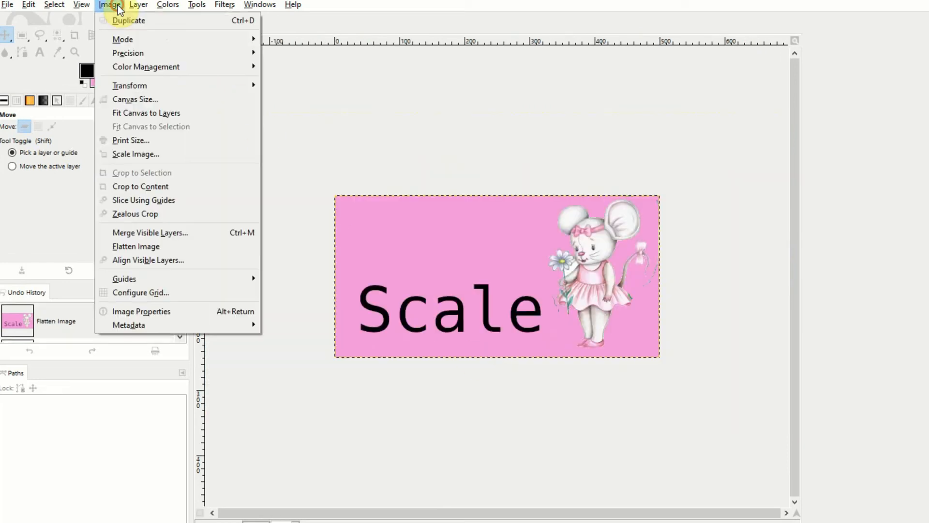
pyautogui.click(176, 153)
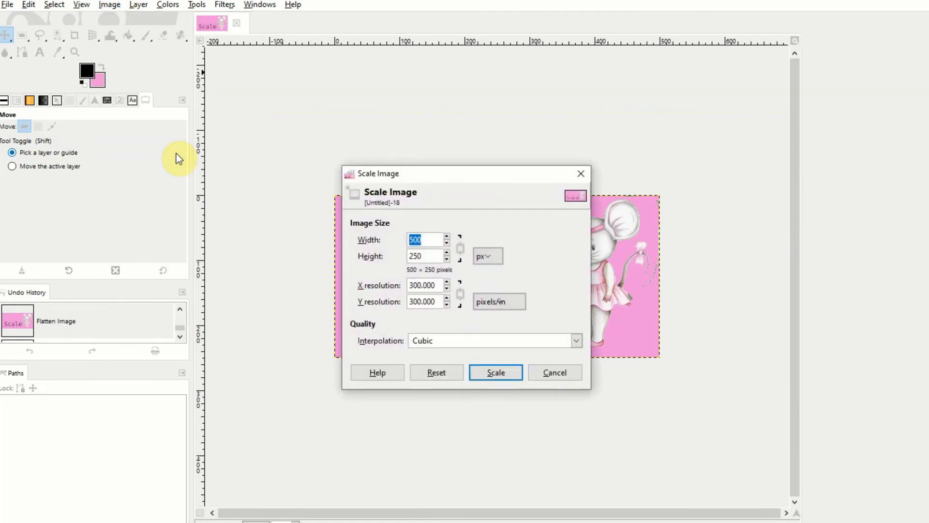
pyautogui.write('250')
pyautogui.press('Tab')
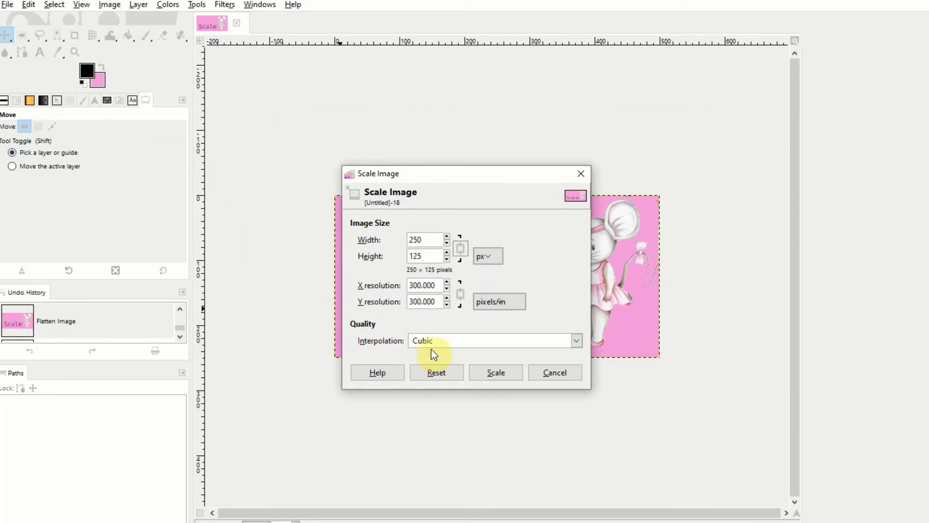
pyautogui.click(490, 372)
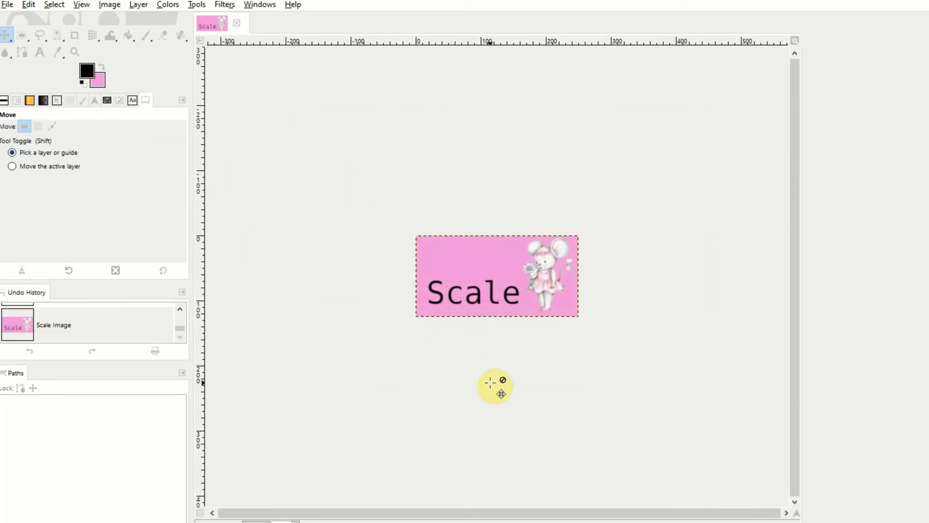
pyautogui.press('shift')
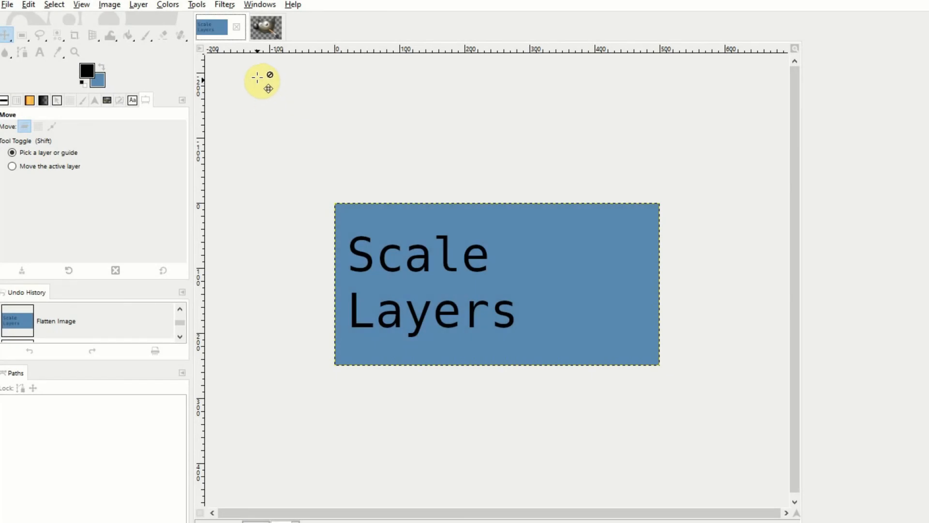
# Paste the logo from the other open image into the blue Scale Layers image and move it toward the image's right side
pyautogui.click(261, 32)
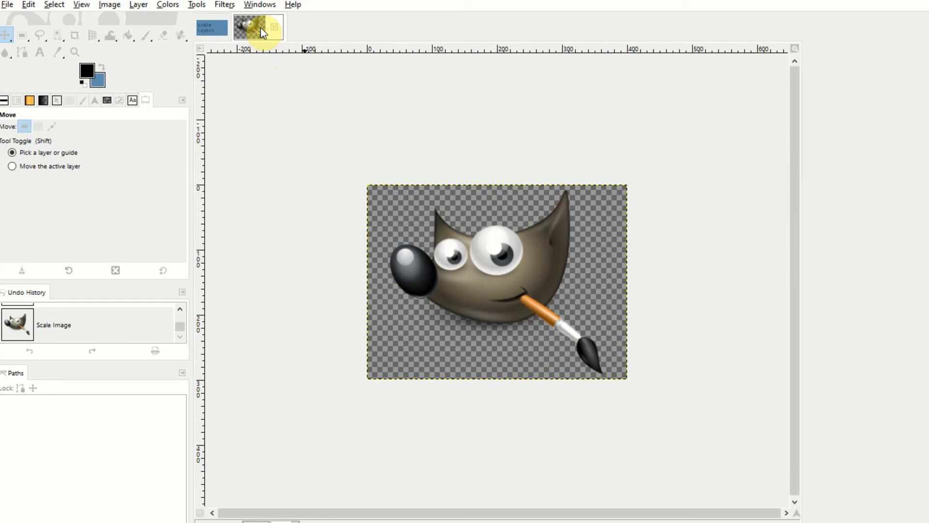
pyautogui.click(212, 28)
pyautogui.hotkey('ctrl', 'v')
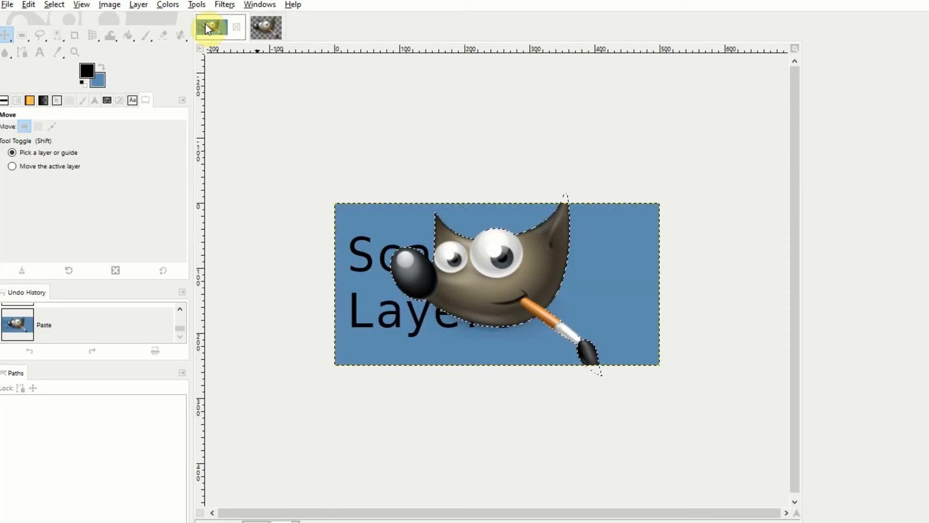
pyautogui.moveTo(450, 242); pyautogui.dragTo(528, 262)
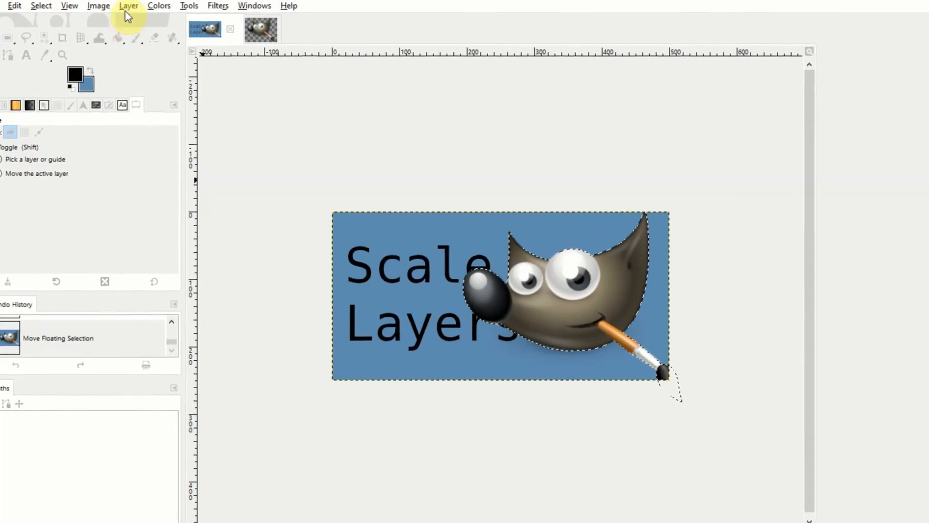
# Scale the pasted logo layer to 280 px wide with linked proportions, and move it slightly up and right beside the text
pyautogui.click(138, 5)
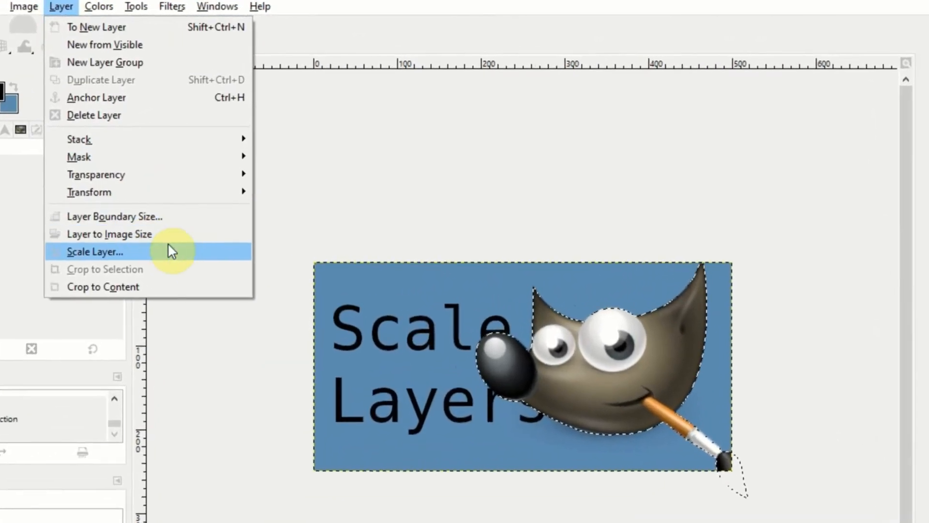
pyautogui.click(205, 240)
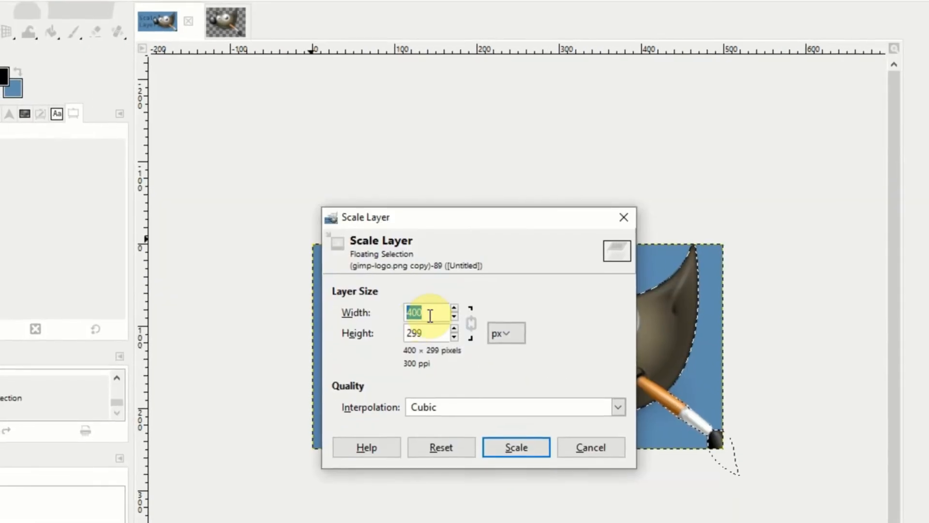
pyautogui.moveTo(474, 271); pyautogui.dragTo(840, 155)
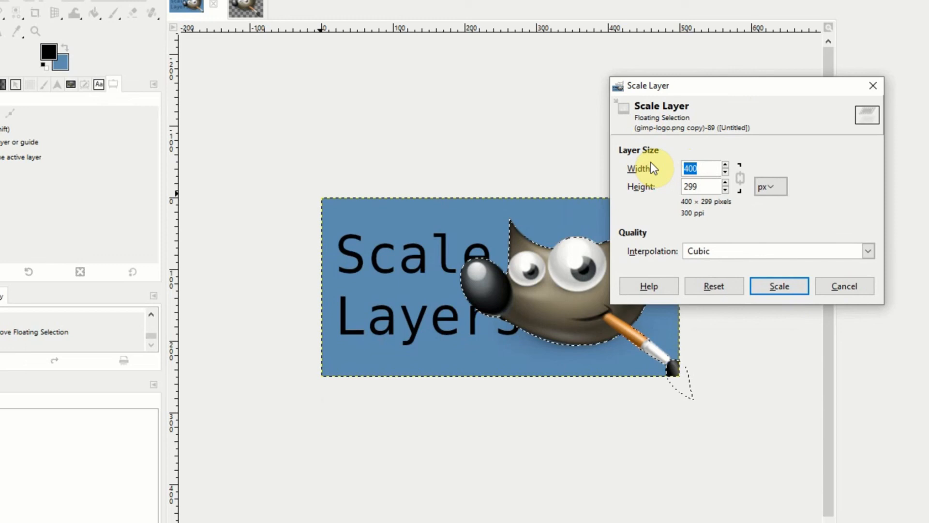
pyautogui.write('280')
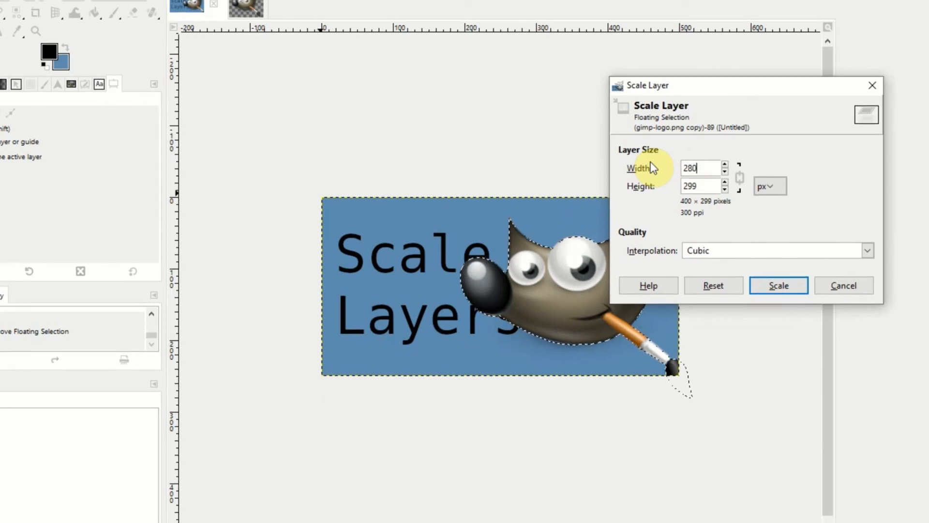
pyautogui.press('Tab')
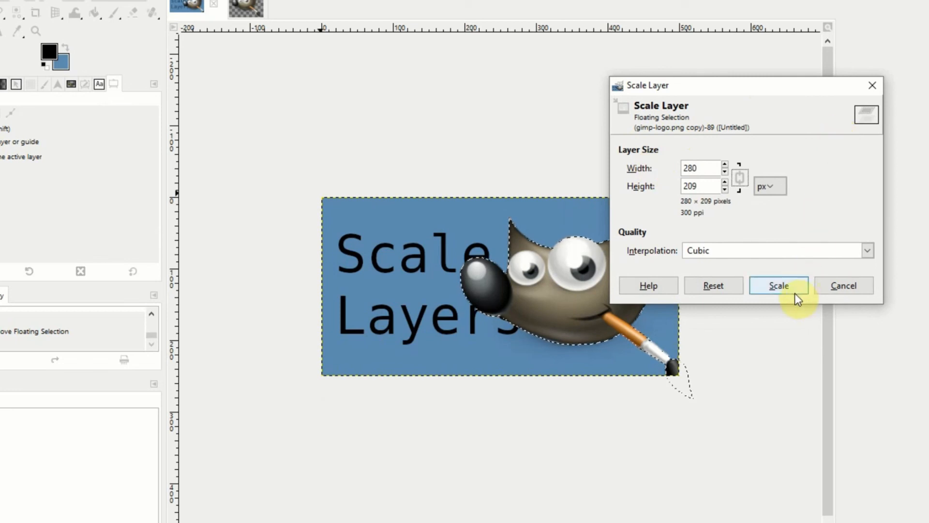
pyautogui.click(779, 285)
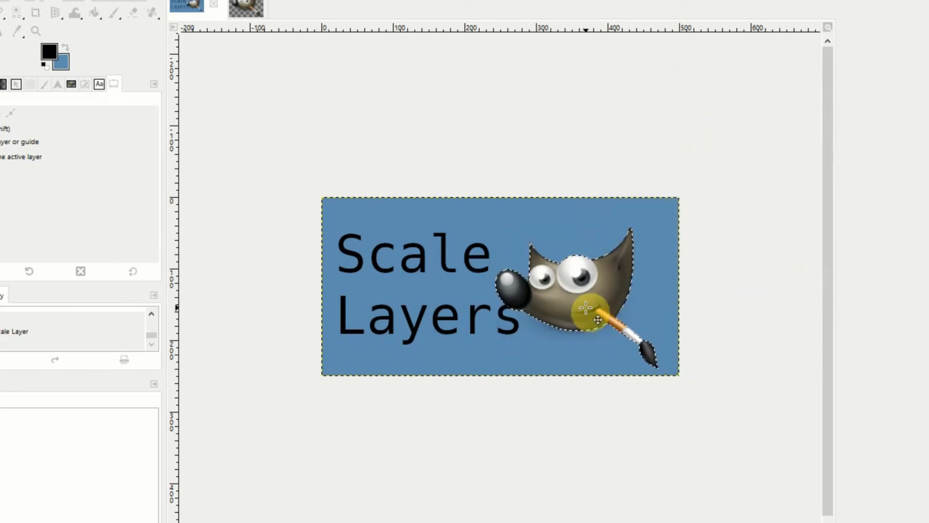
pyautogui.moveTo(598, 320); pyautogui.dragTo(606, 300)
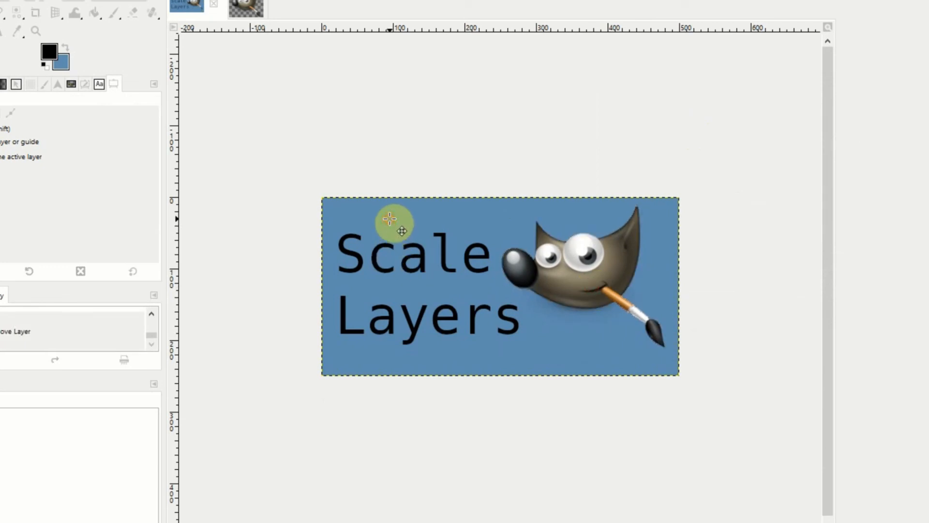